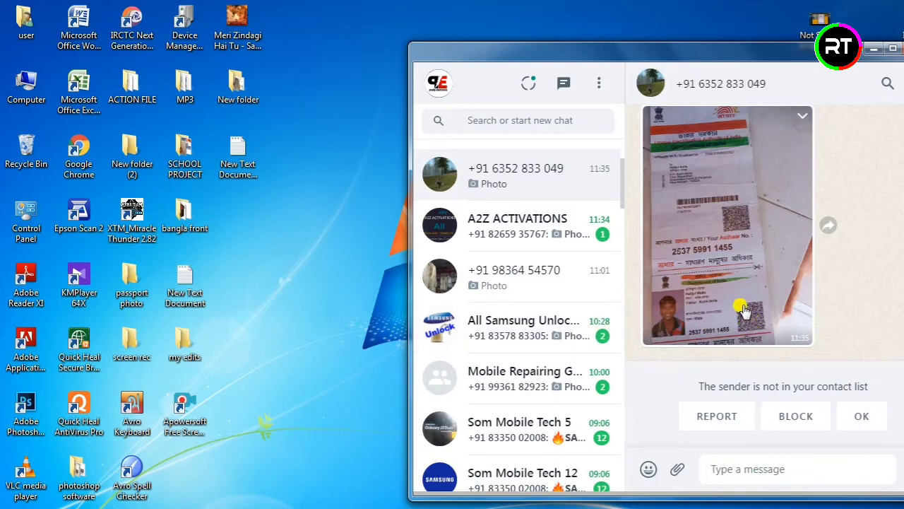
Save the WhatsApp ID card photo as a JPEG into my edits > New folder.
right_click(737, 266)
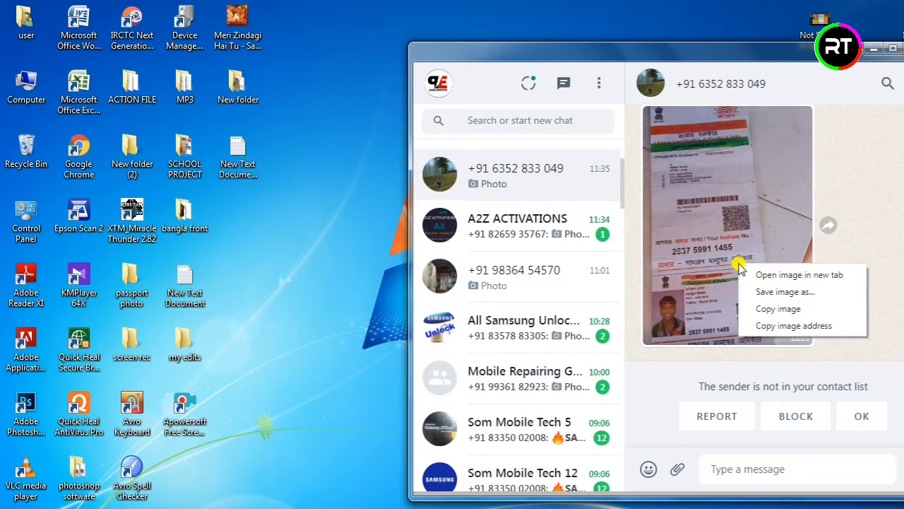
left_click(776, 292)
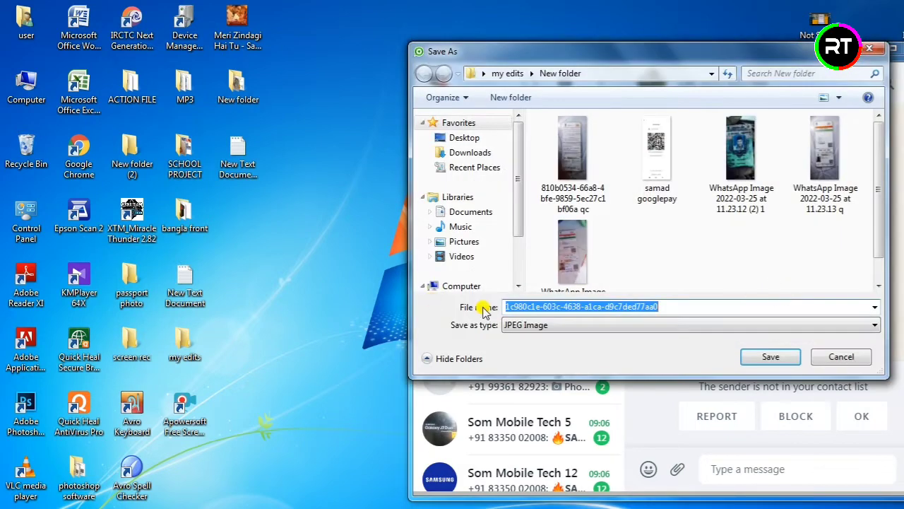
left_click(776, 360)
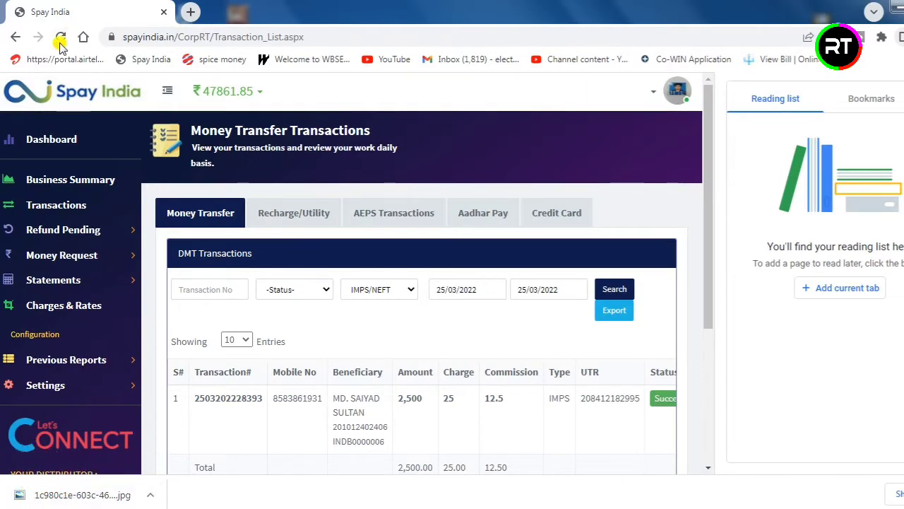
Return to Chrome's start page and show the downloaded 1c980c1e JPEG in its folder.
left_click(83, 37)
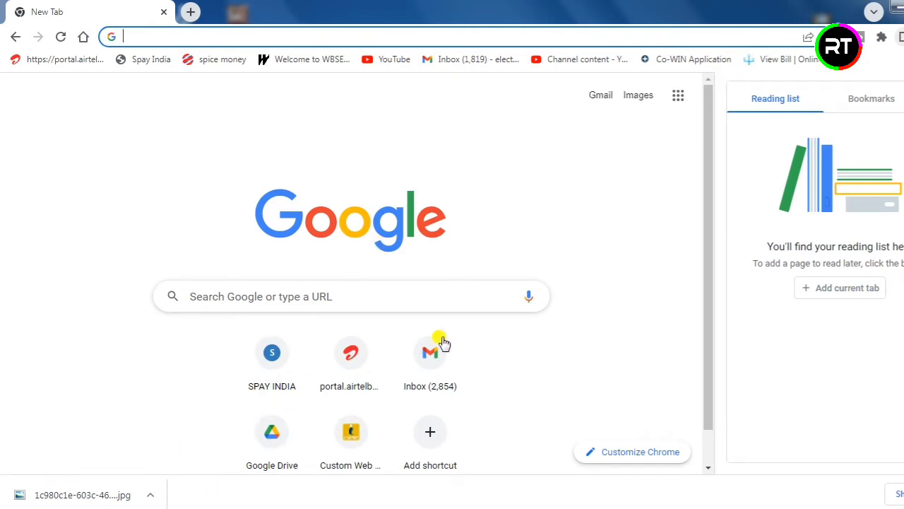
left_click(151, 496)
left_click(188, 447)
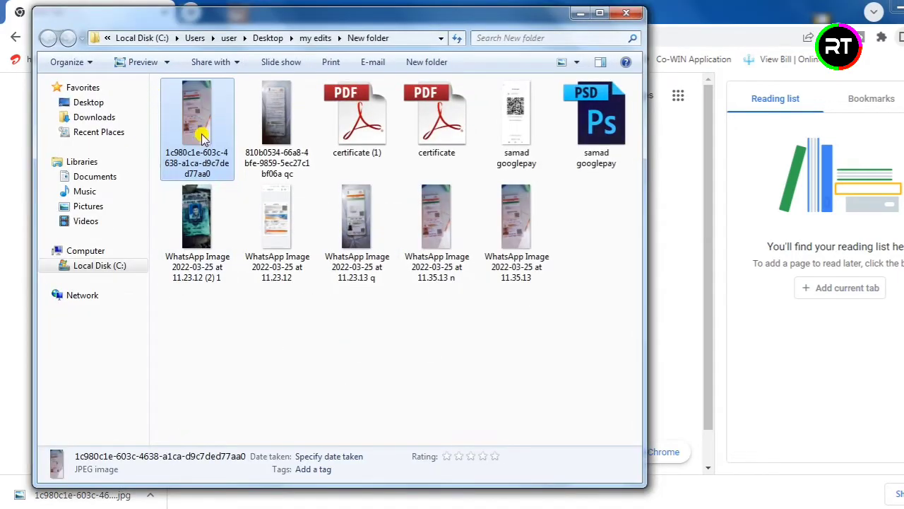
right_click(195, 137)
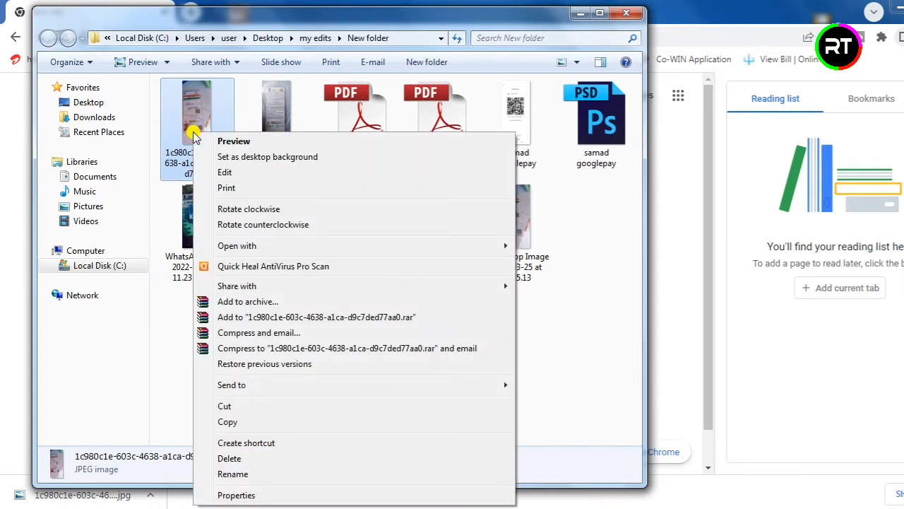
mouse_move(237, 246)
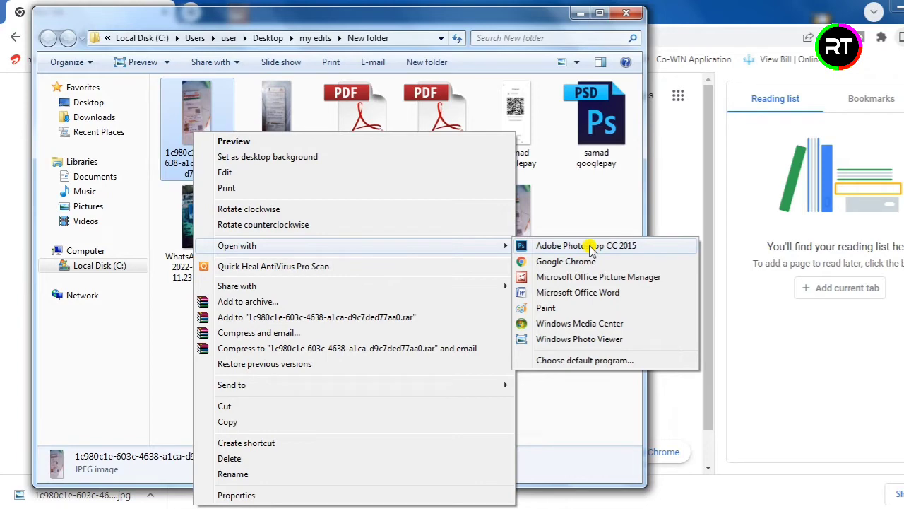
left_click(590, 248)
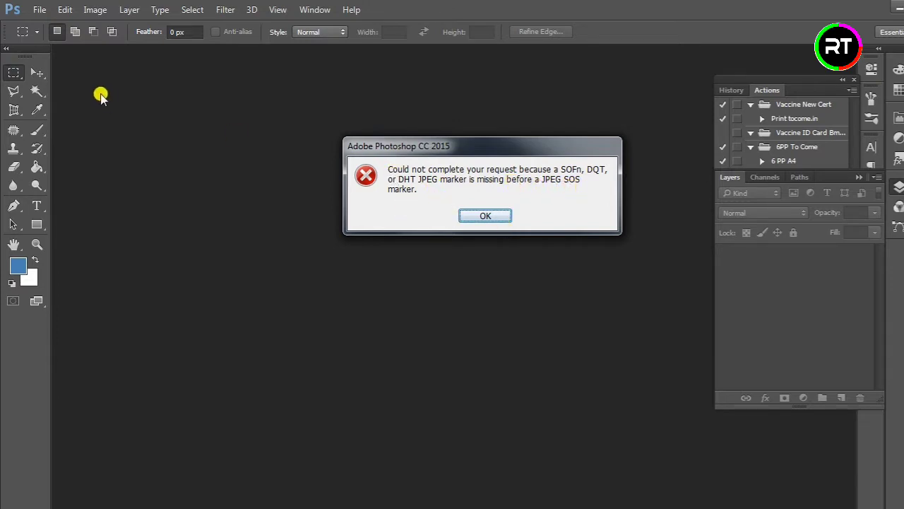
left_click(484, 216)
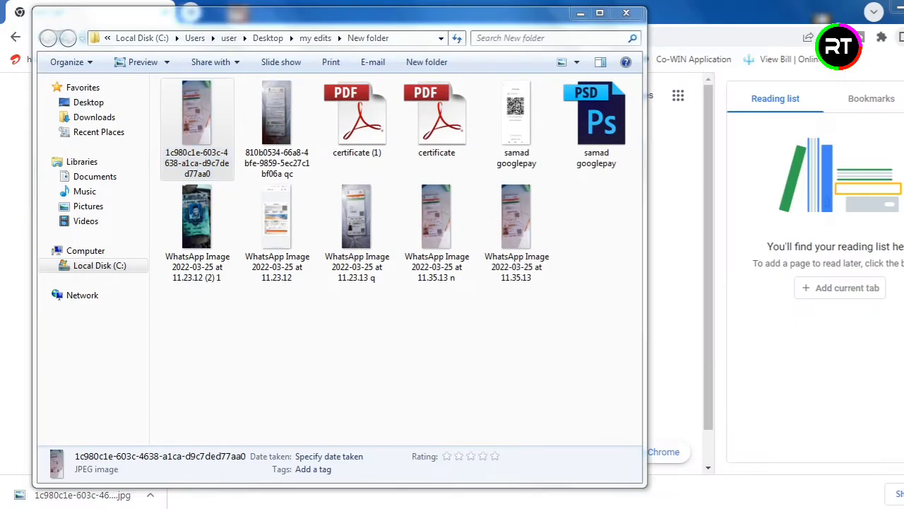
Open the ID card photo in Paint.
right_click(177, 148)
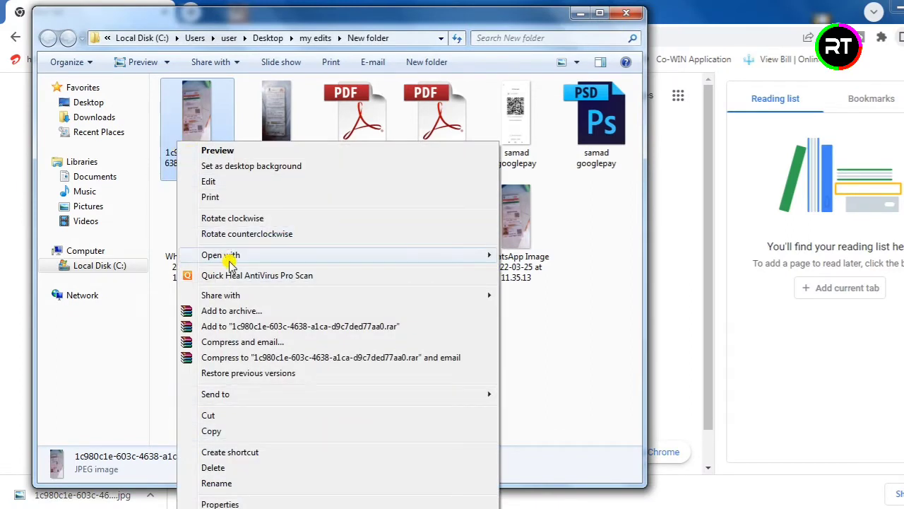
mouse_move(221, 255)
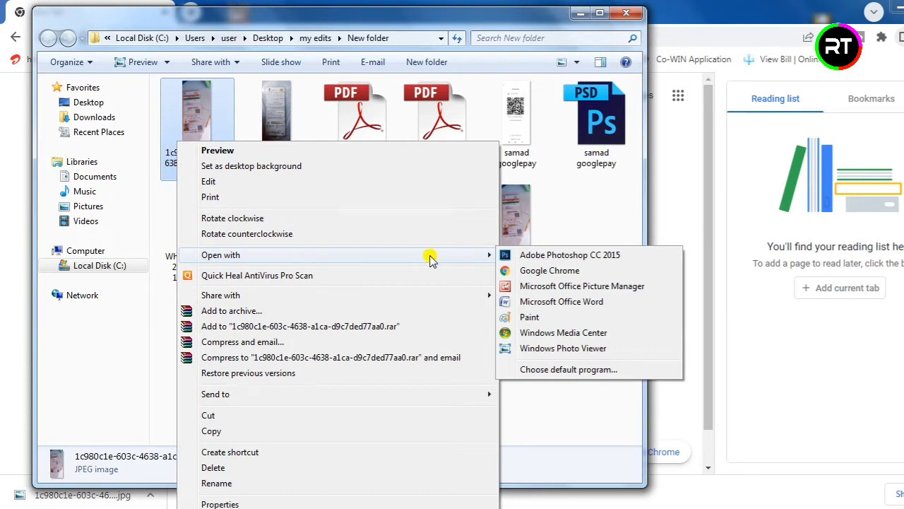
left_click(551, 317)
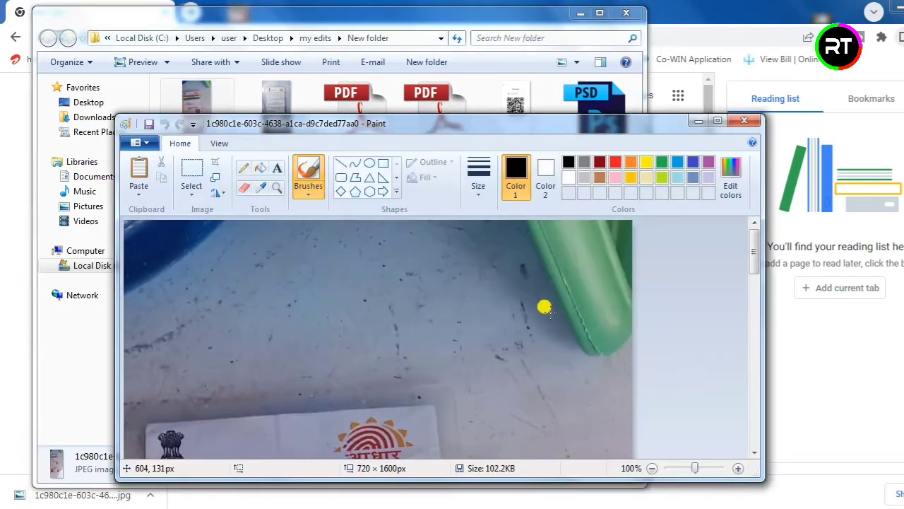
scroll(450, 303, "down", 5)
scroll(450, 302, "up", 3)
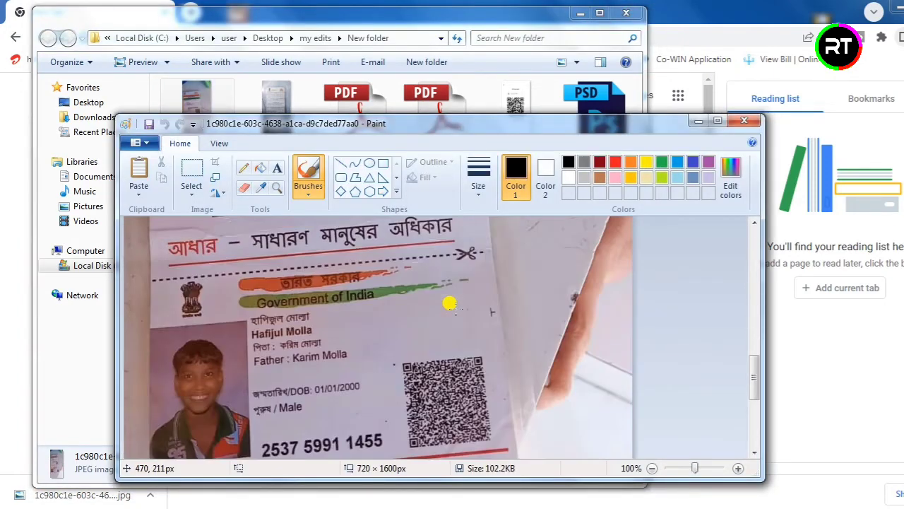
scroll(450, 302, "up", 2)
scroll(450, 303, "up", 3)
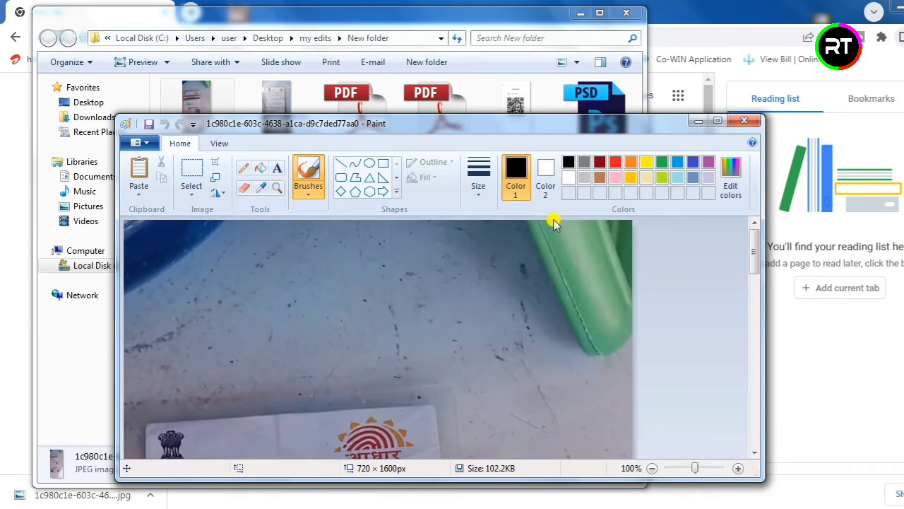
Save a JPEG copy named 'image' in the same folder and close Paint.
left_click(139, 145)
mouse_move(166, 260)
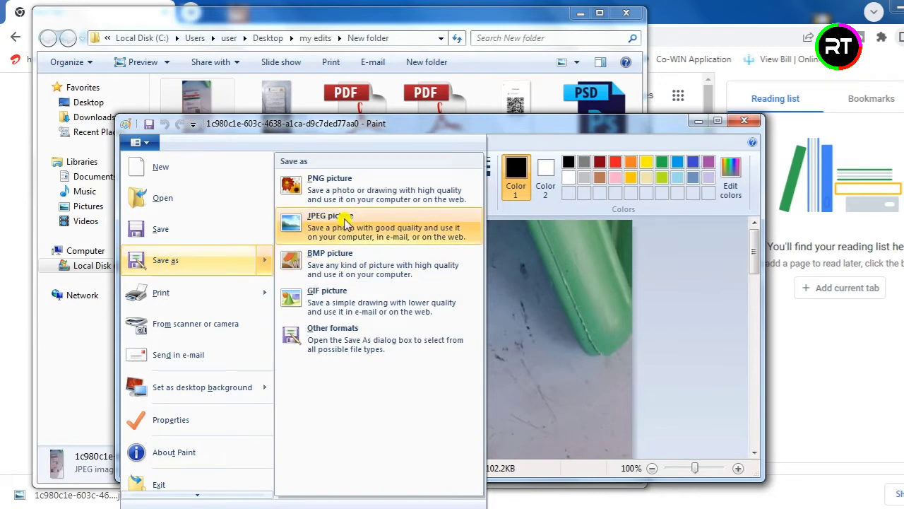
left_click(346, 222)
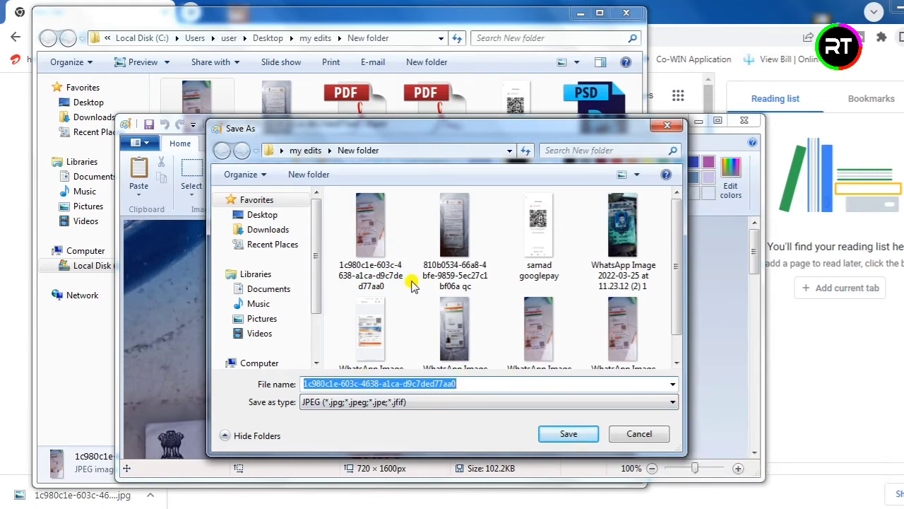
type("image")
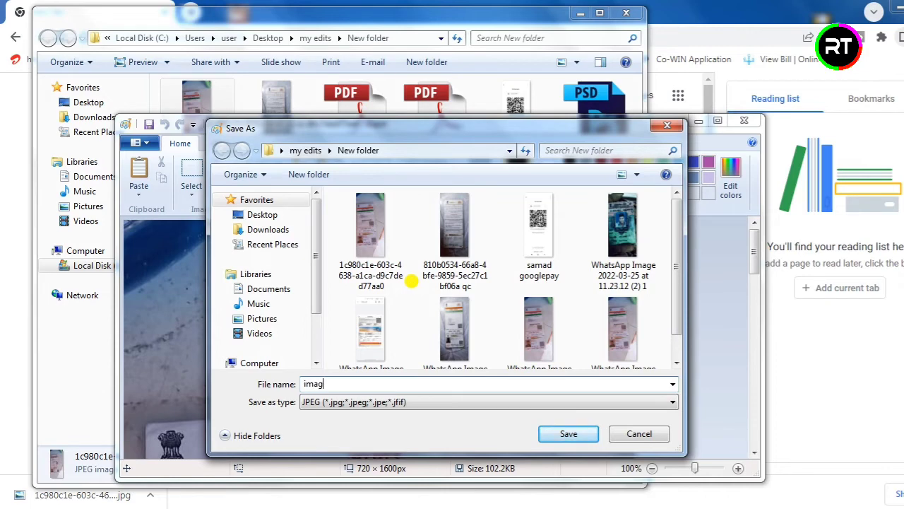
left_click(568, 433)
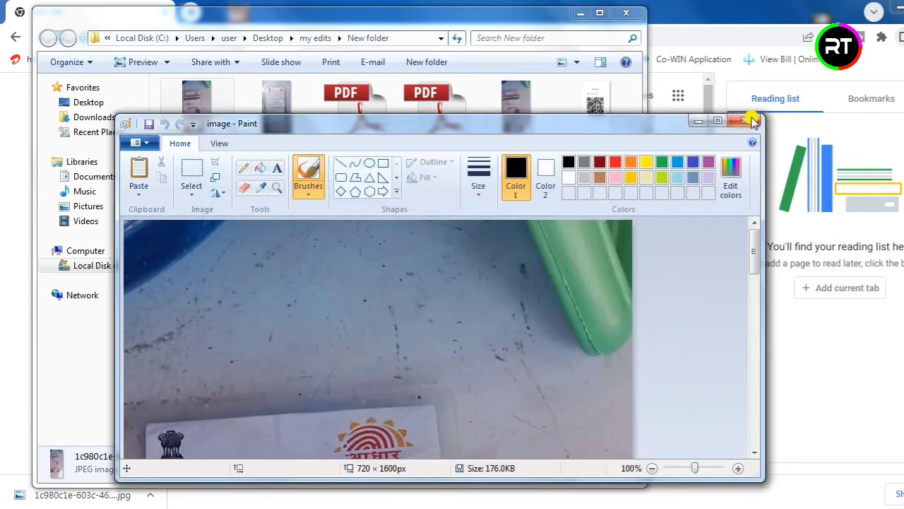
left_click(745, 120)
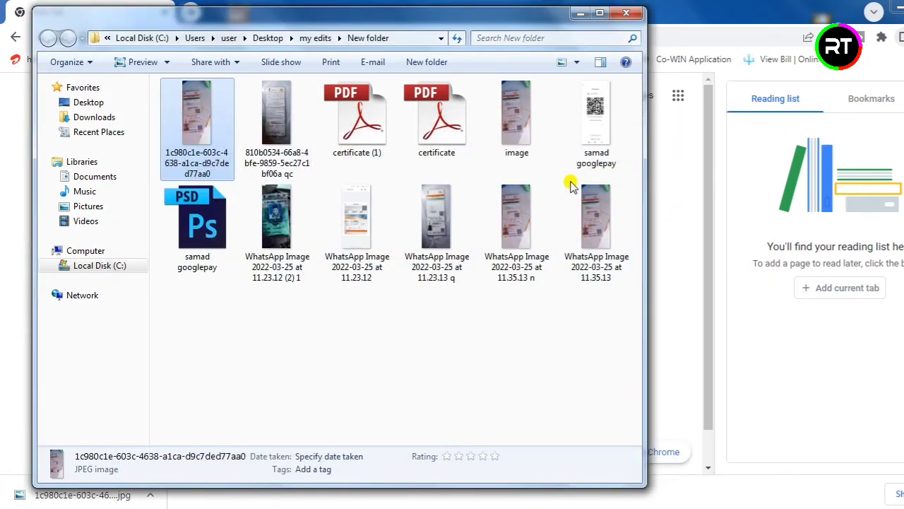
Open image.jpg from New folder with Adobe Photoshop CC 2015.
left_click(514, 134)
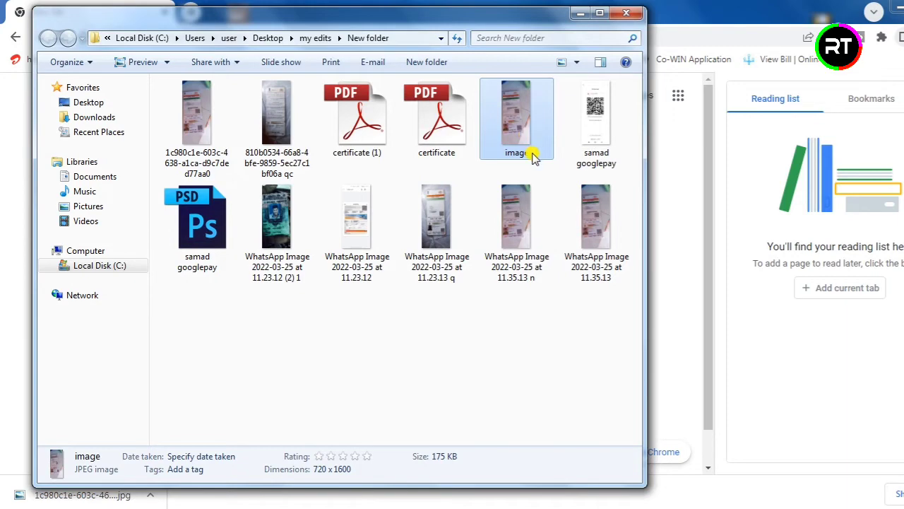
right_click(533, 151)
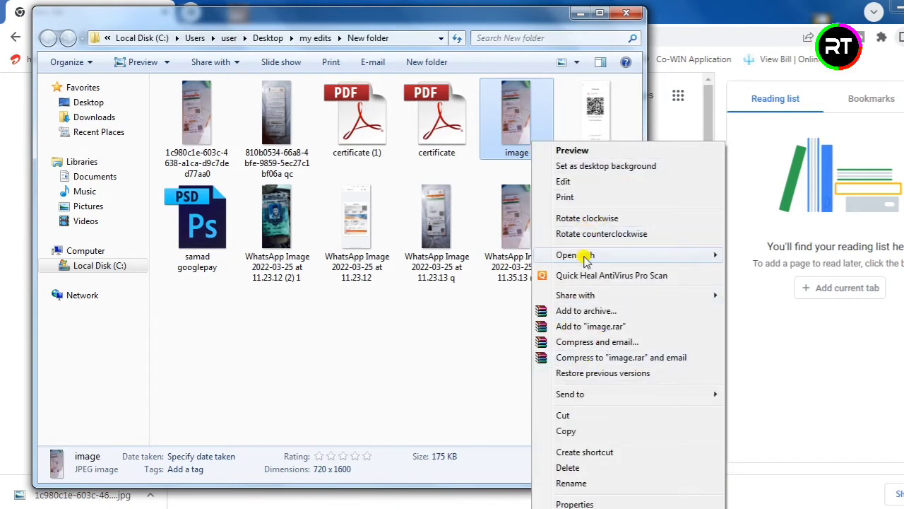
mouse_move(575, 255)
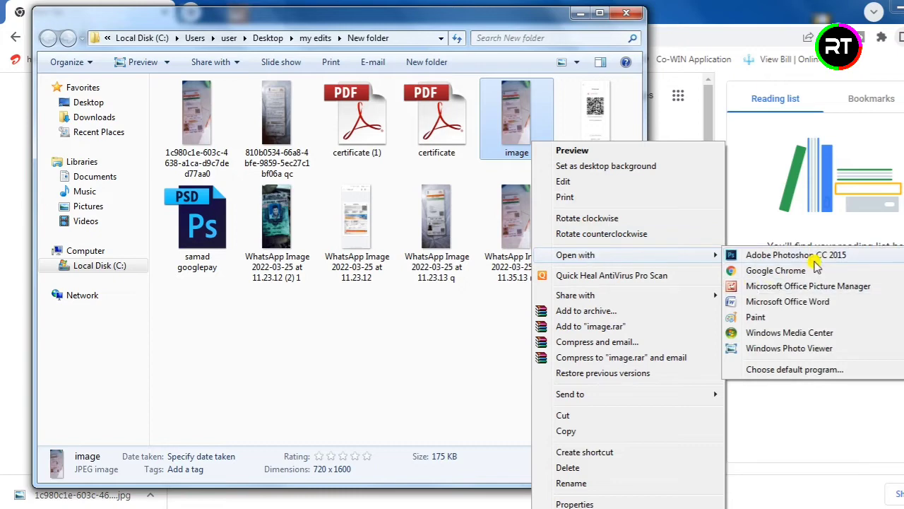
left_click(814, 259)
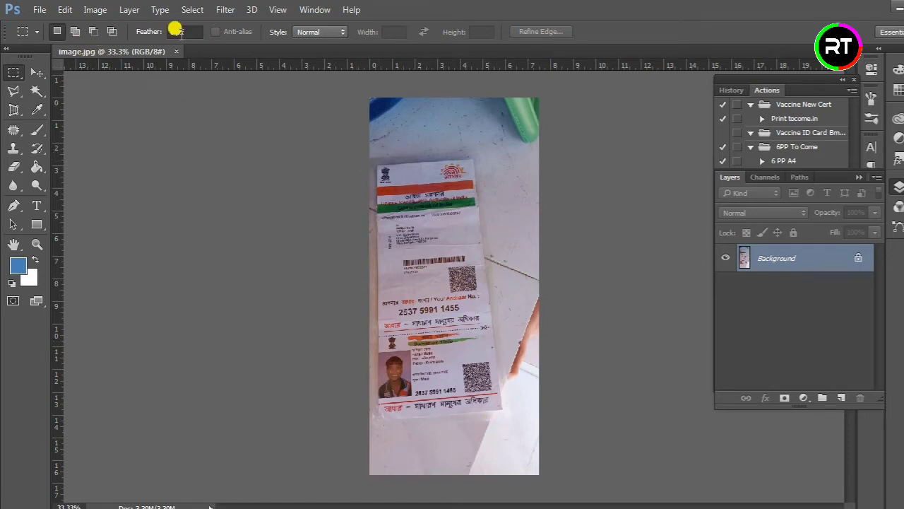
Perspective-crop the photo to the ID card's four corners, straightening it and removing the background.
left_click(11, 113)
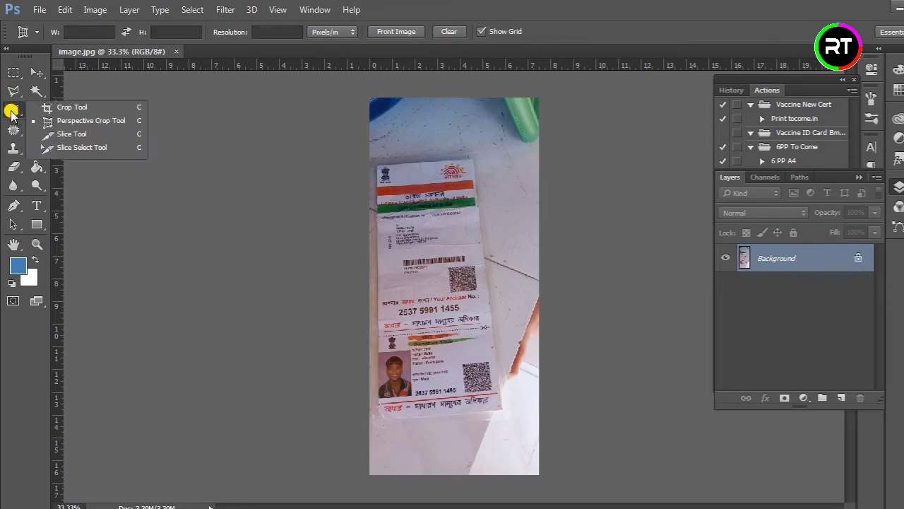
left_click(111, 121)
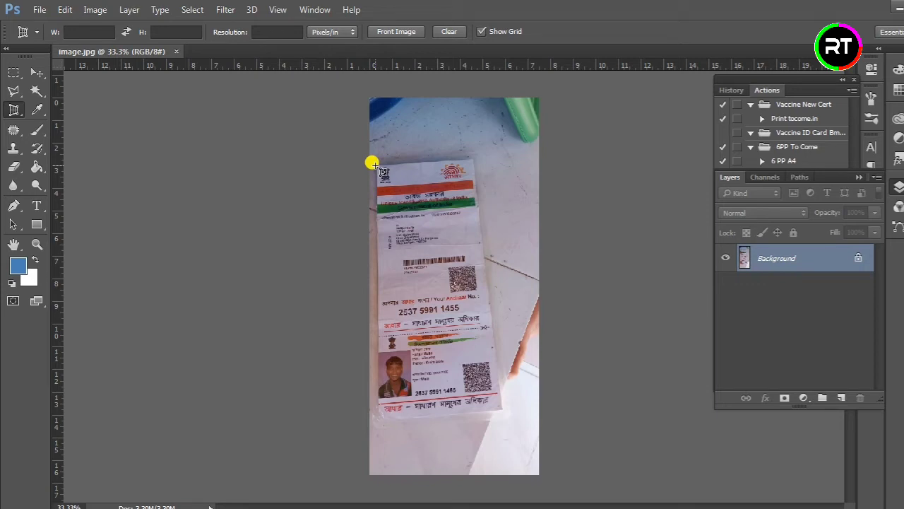
left_click(374, 165)
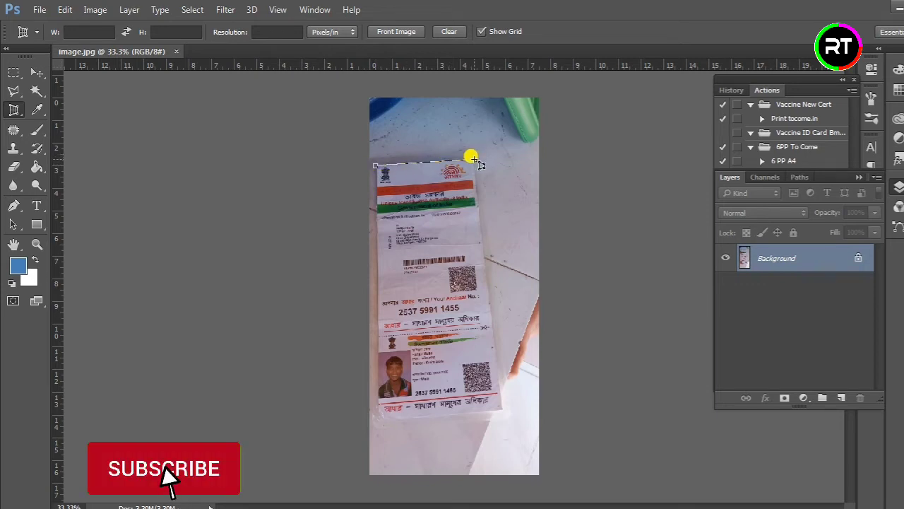
left_click(473, 160)
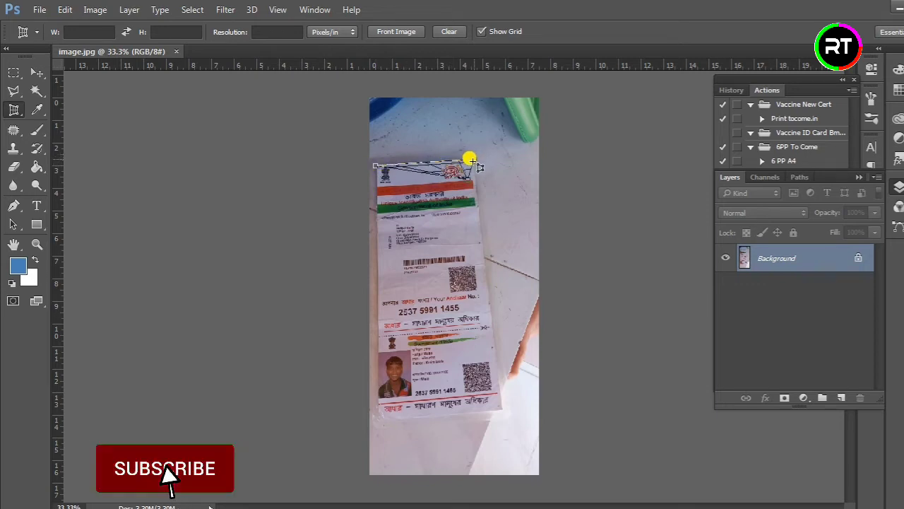
left_click(502, 410)
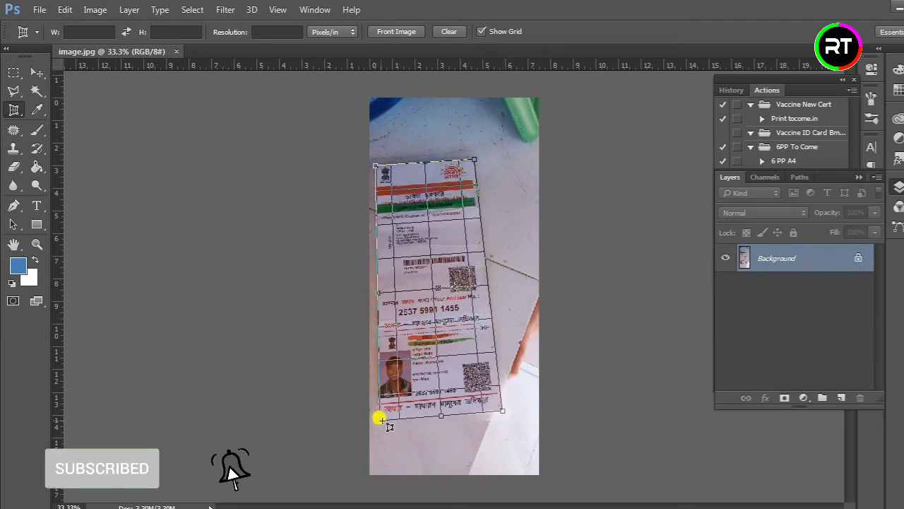
left_click(377, 419)
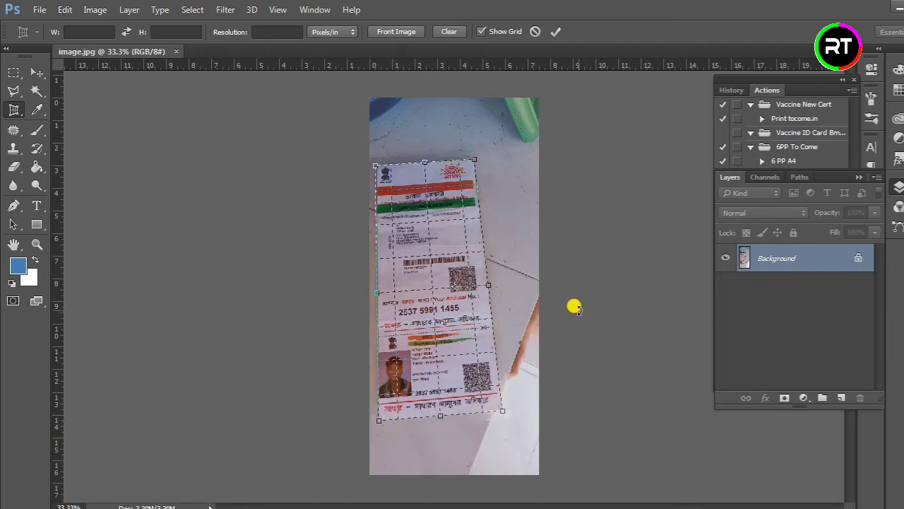
left_click(556, 33)
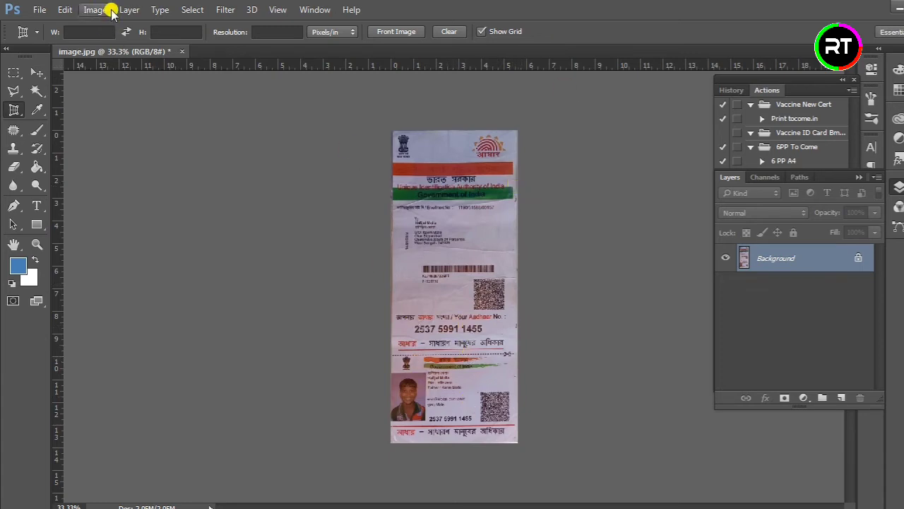
Apply Brightness/Contrast with brightness 24 and contrast 22, then switch to the Move tool.
left_click(105, 10)
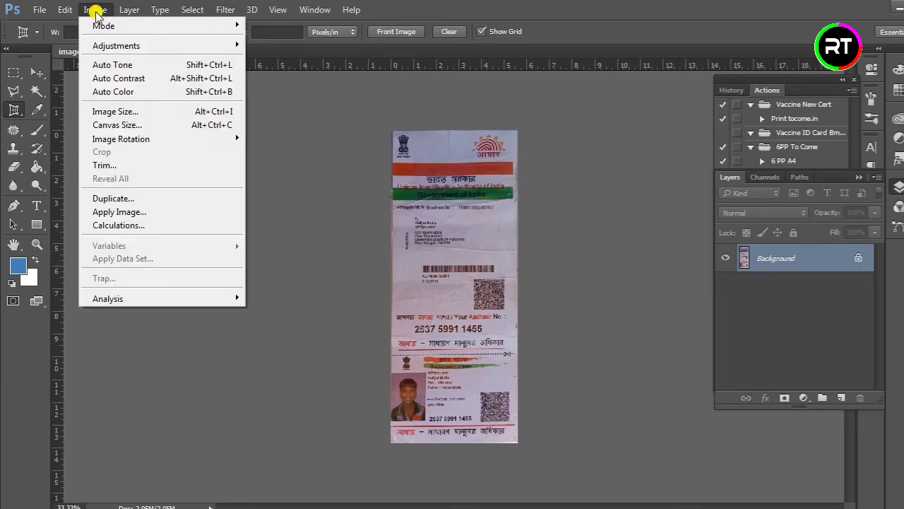
mouse_move(116, 45)
left_click(266, 45)
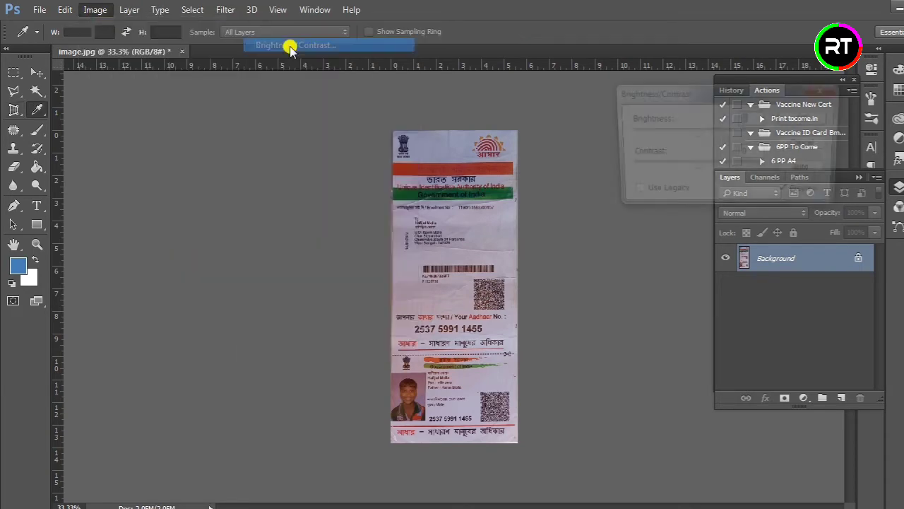
left_click_drag(695, 133, 707, 132)
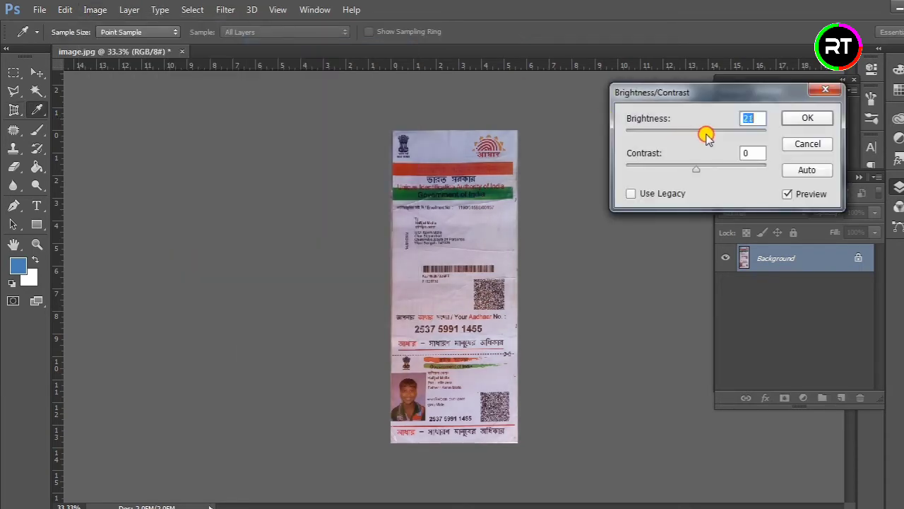
left_click_drag(698, 173, 712, 173)
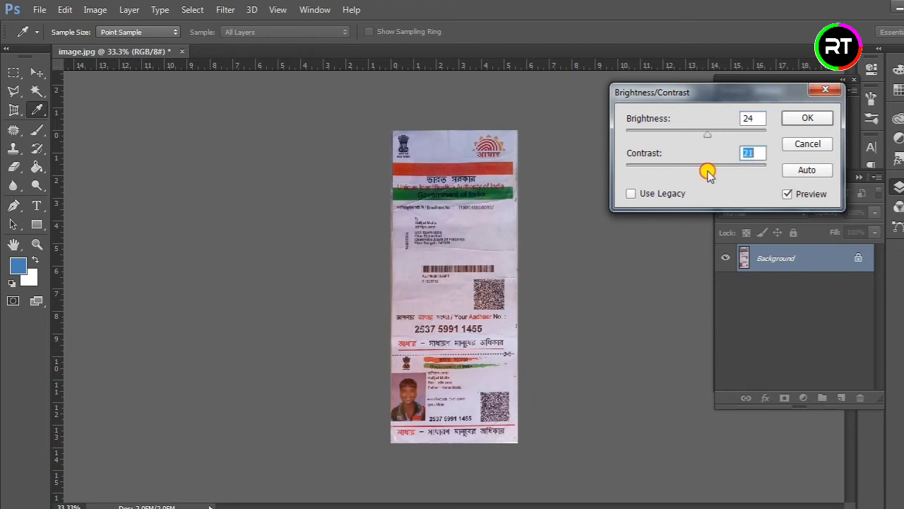
left_click(806, 118)
key("c")
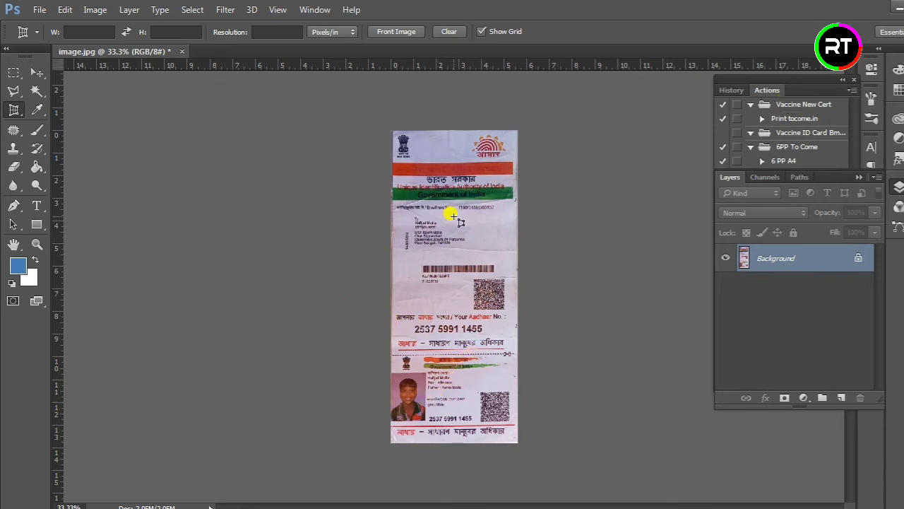
key("v")
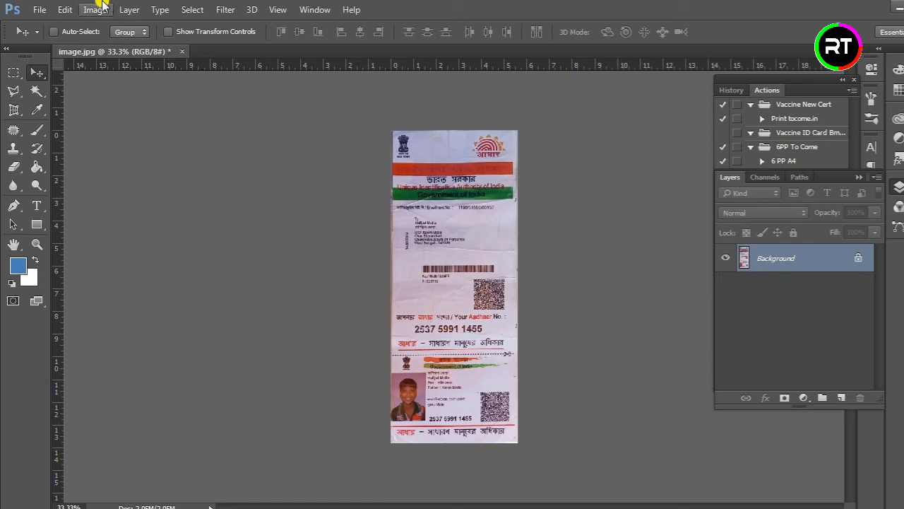
Resize and place the card on the A4 page, then print 1 copy on the EPSON L3150.
key("ctrl+p")
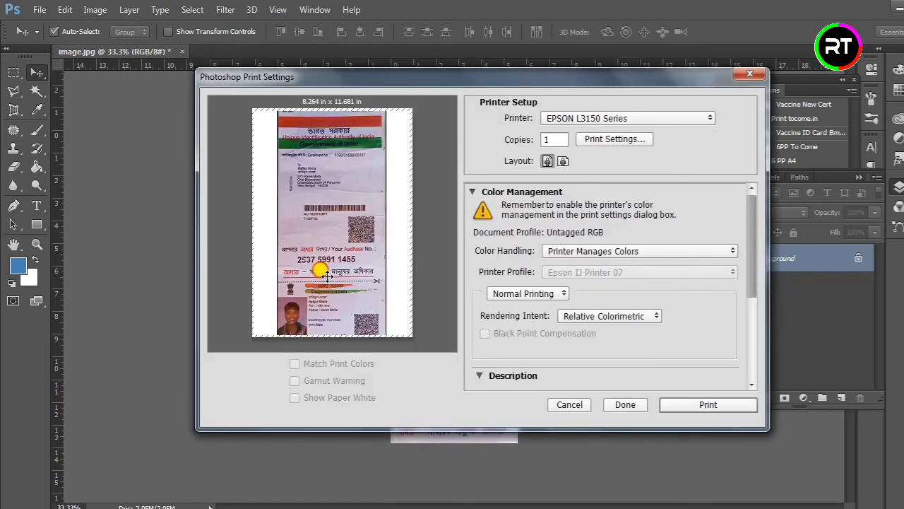
left_click_drag(323, 272, 318, 171)
left_click_drag(386, 318, 357, 238)
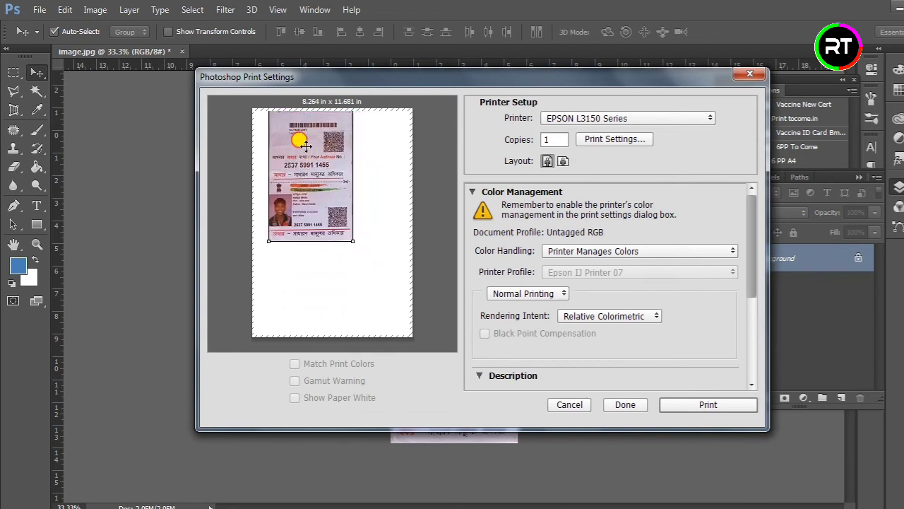
left_click_drag(307, 137, 327, 239)
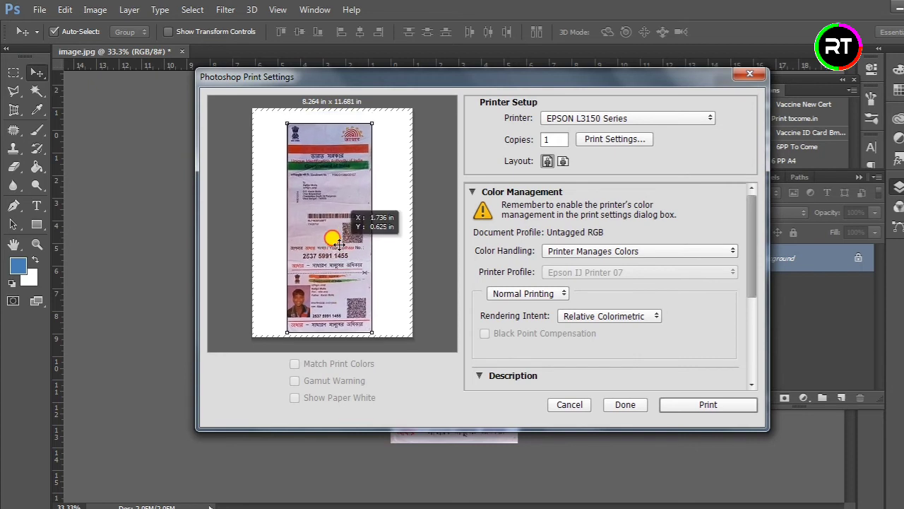
left_click_drag(370, 332, 359, 321)
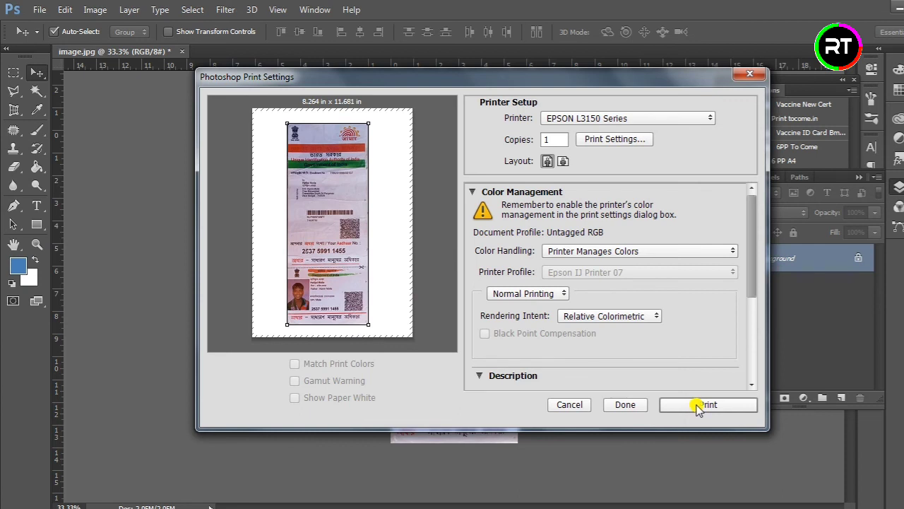
left_click(698, 406)
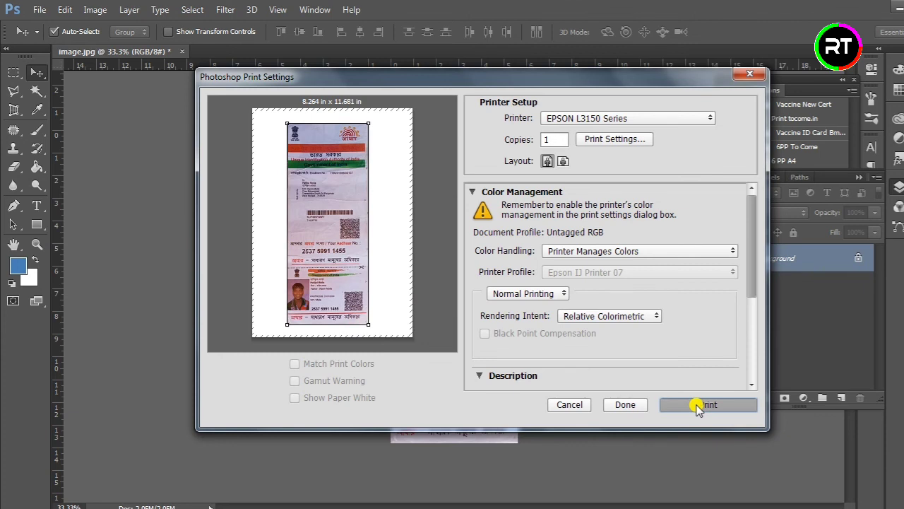